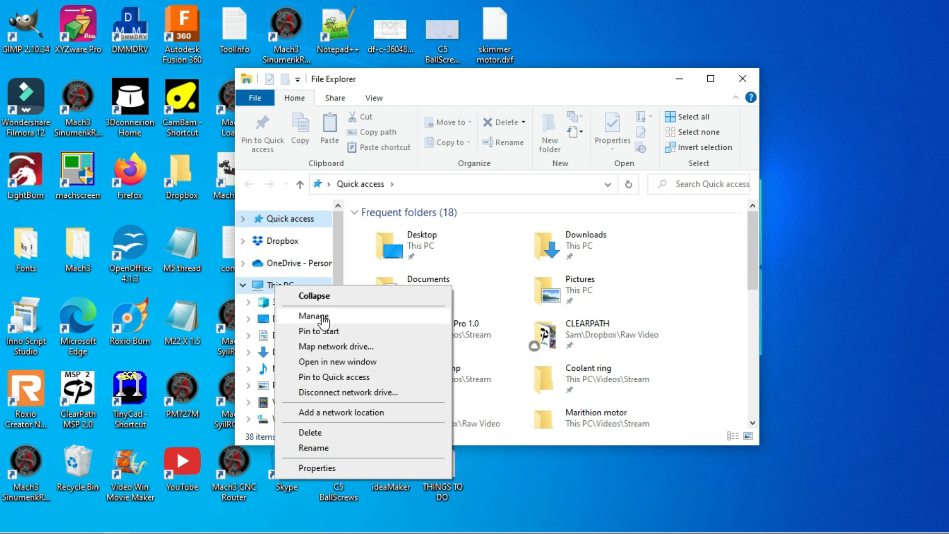
Step: Open Device Manager through this computer's management console and check the Other devices category
click(324, 319)
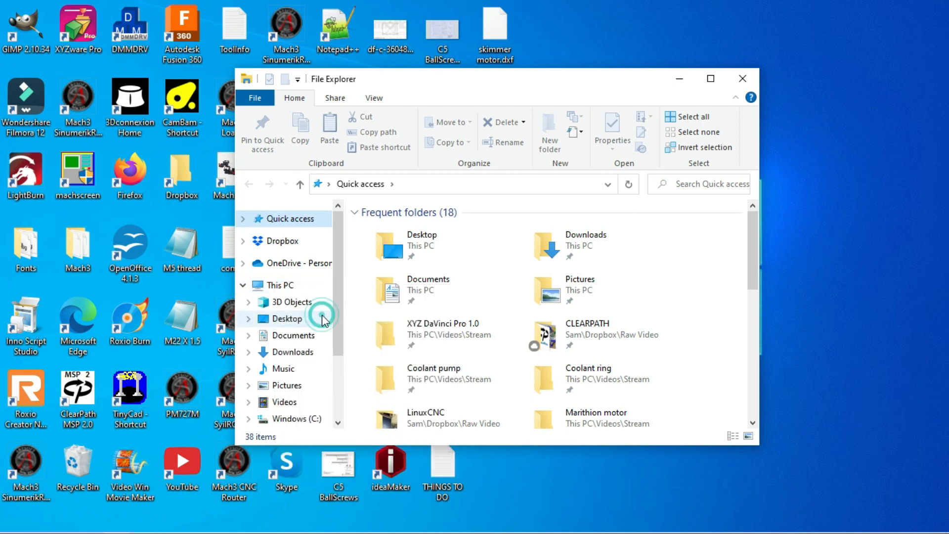
click(172, 96)
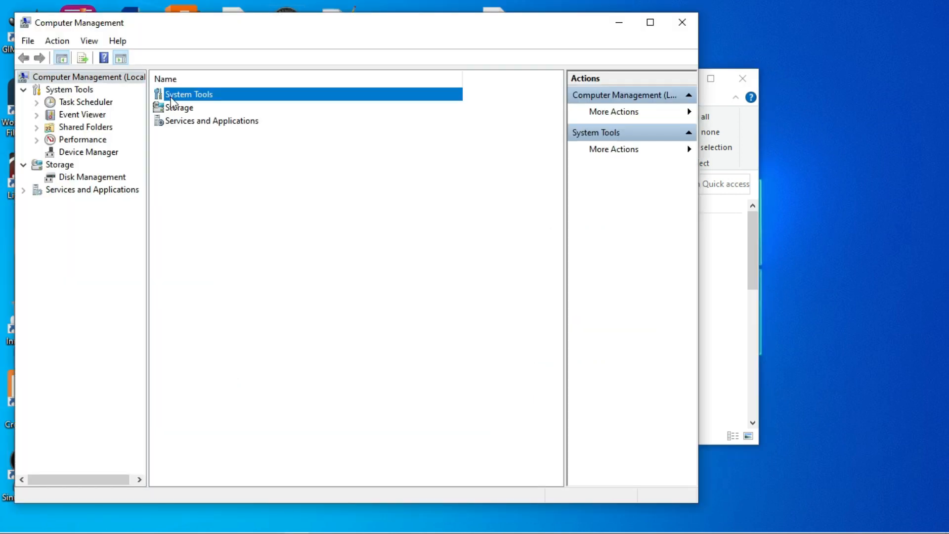
double_click(174, 98)
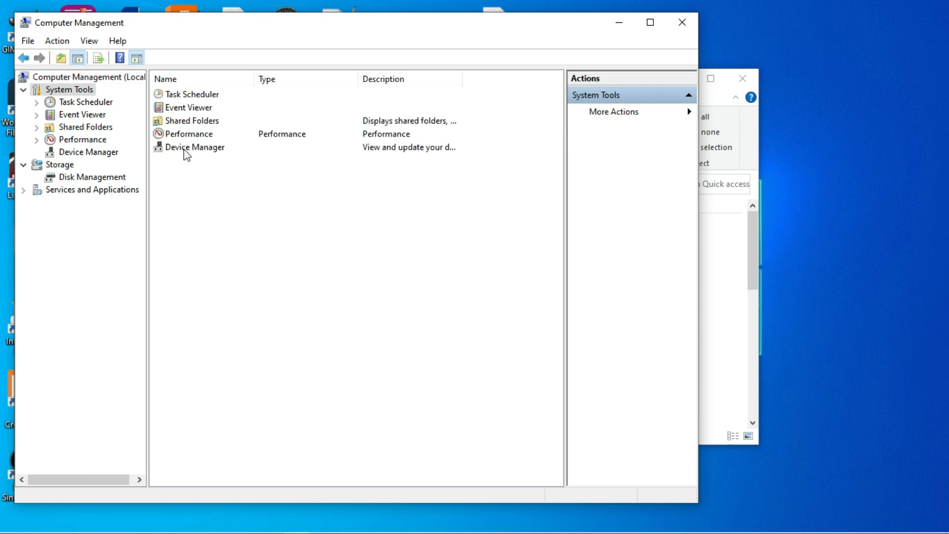
double_click(185, 149)
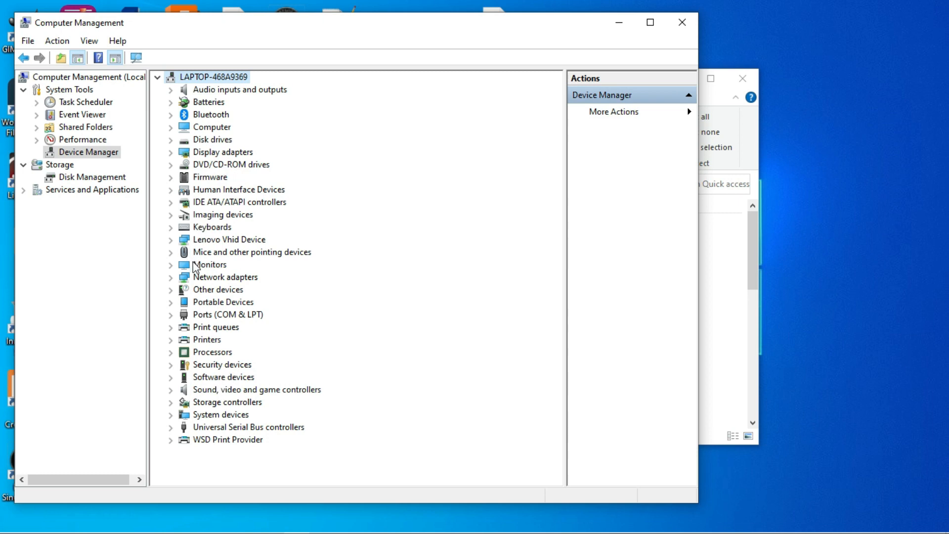
click(170, 291)
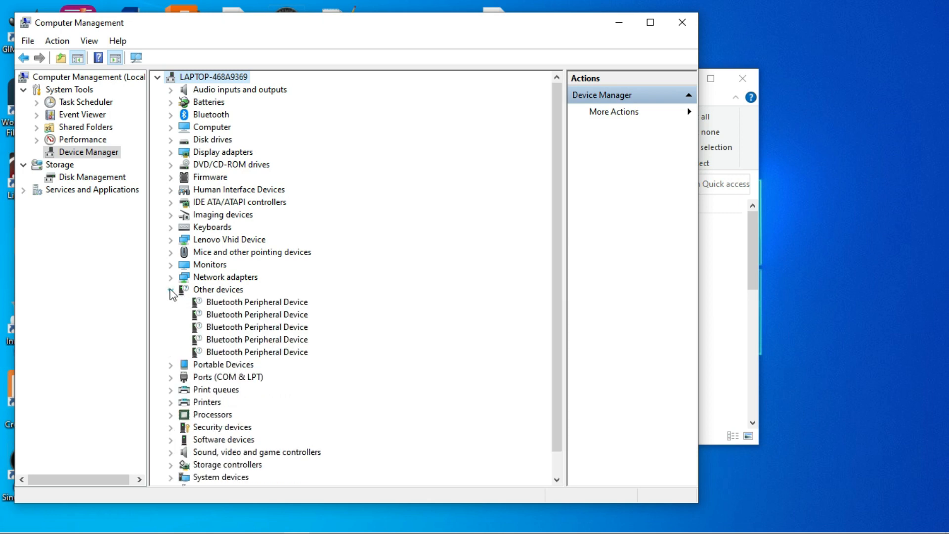
click(170, 291)
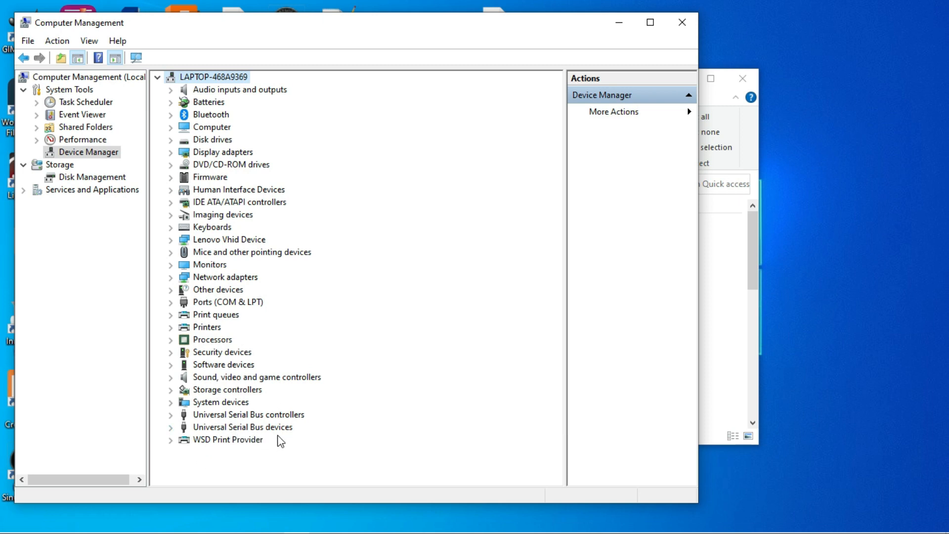
Step: Start a driver update for USBLMCV4 under Universal Serial Bus devices, choosing to browse the computer for drivers
click(171, 428)
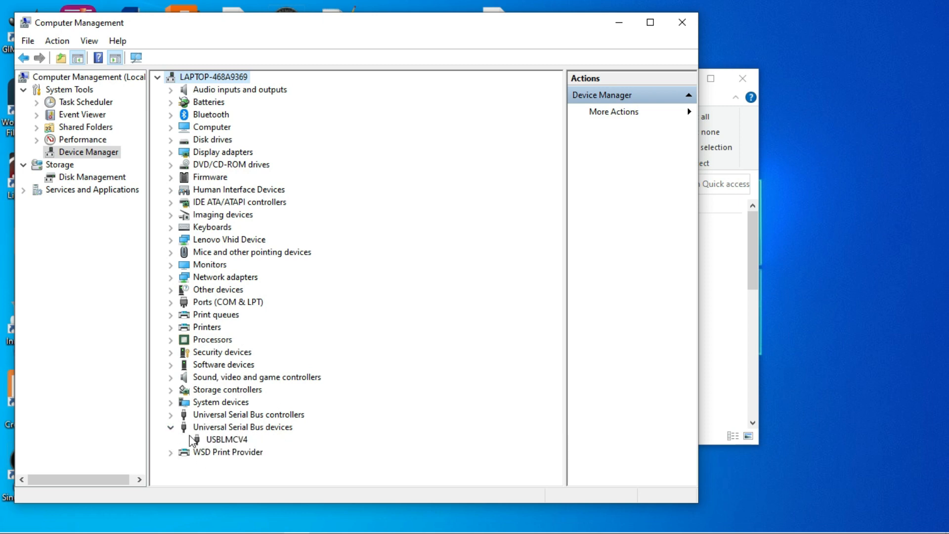
right_click(240, 440)
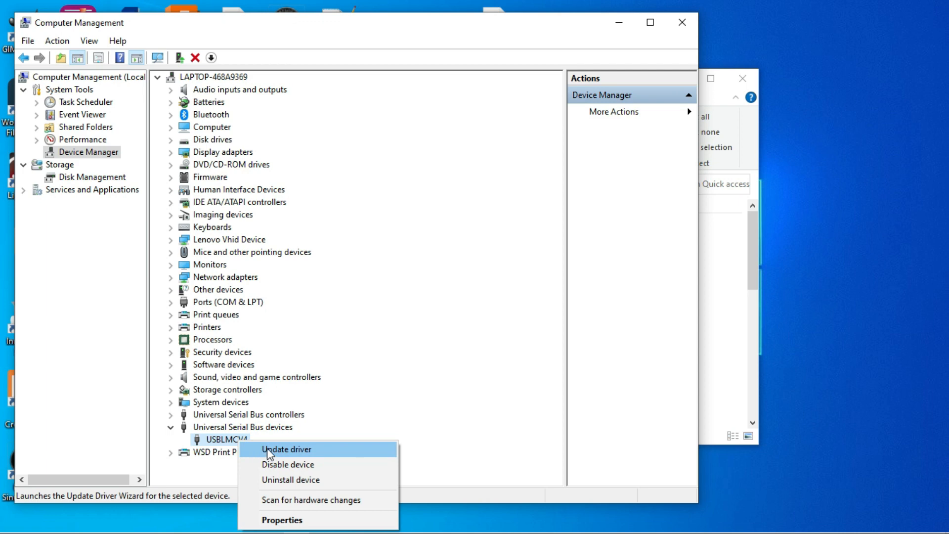
click(267, 449)
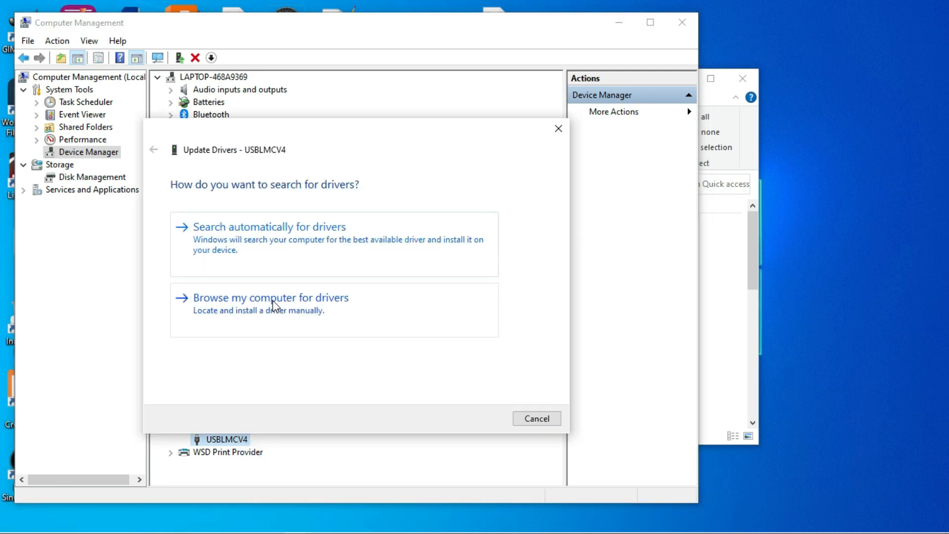
click(273, 305)
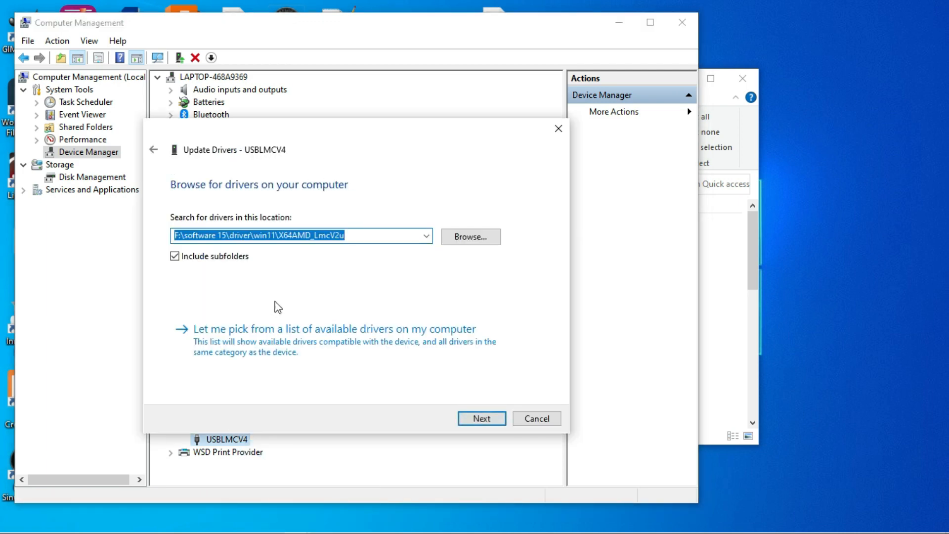
Step: Run the driver update from F:\software 15\driver\win11\X64AMD_LmcV2u, including subfolders, and close the wizard and Computer Management
click(426, 236)
click(324, 249)
click(470, 236)
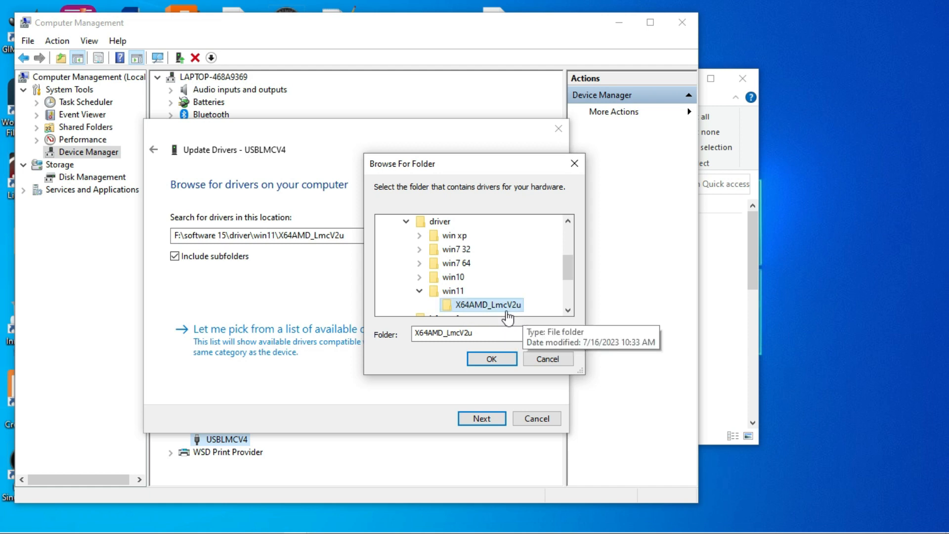
scroll(529, 311, down, 1)
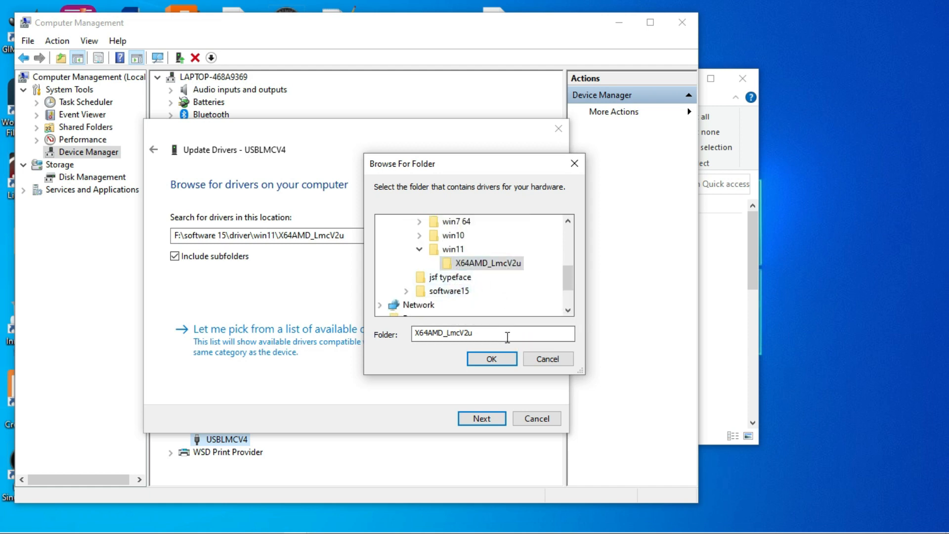
click(492, 358)
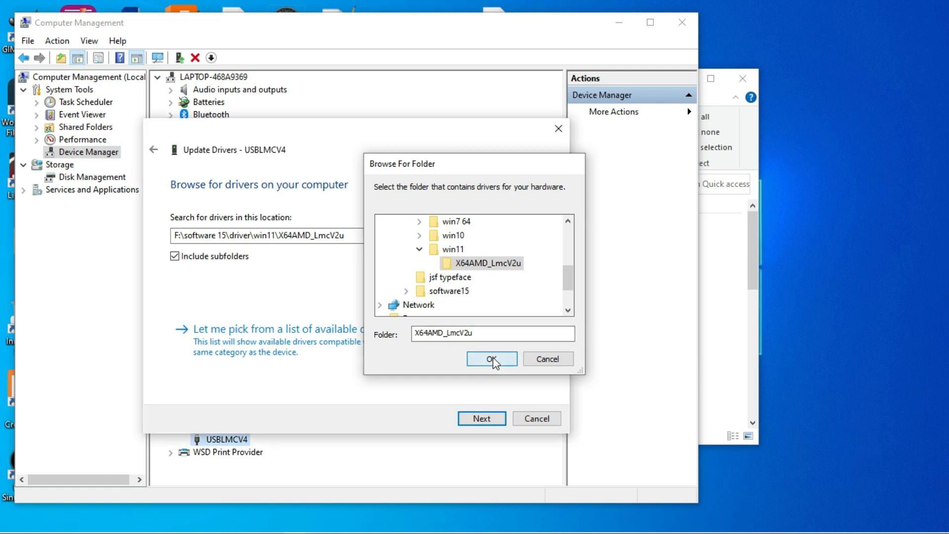
click(484, 419)
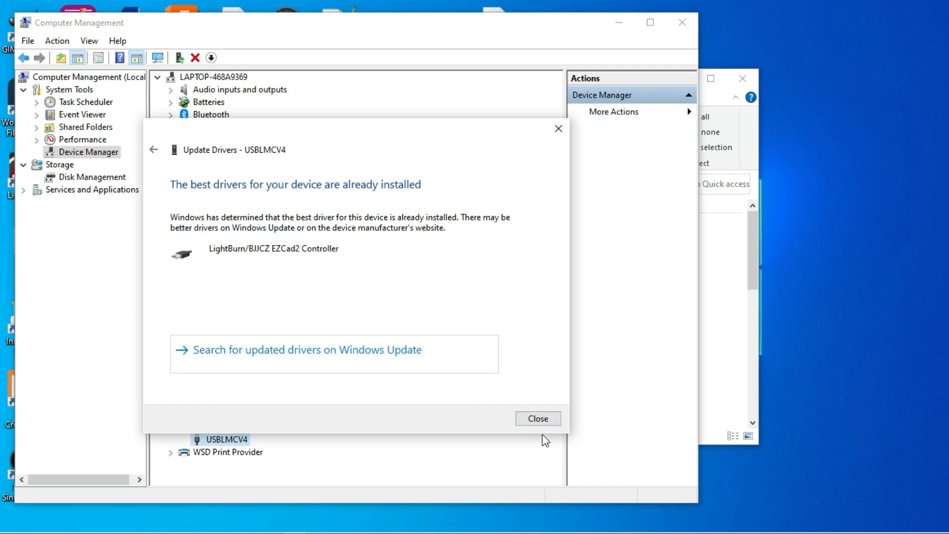
click(541, 420)
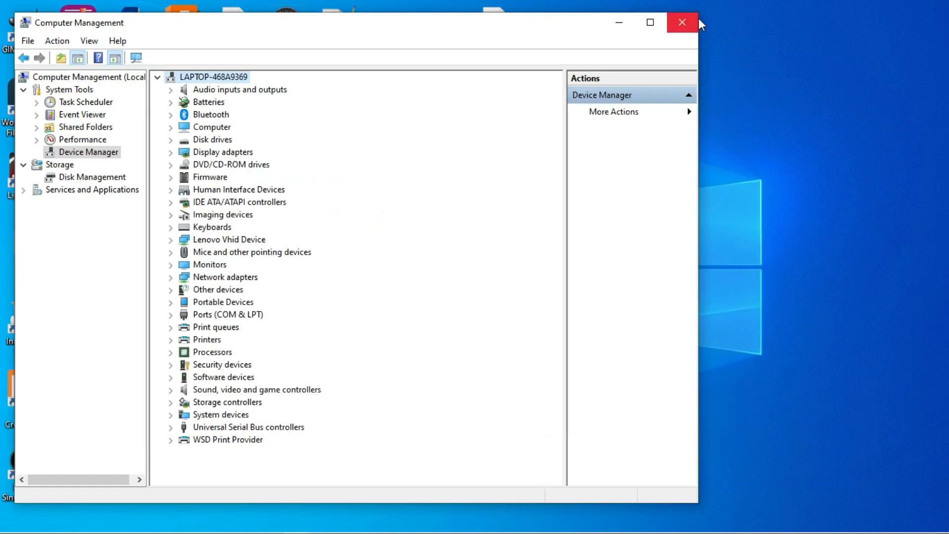
click(683, 22)
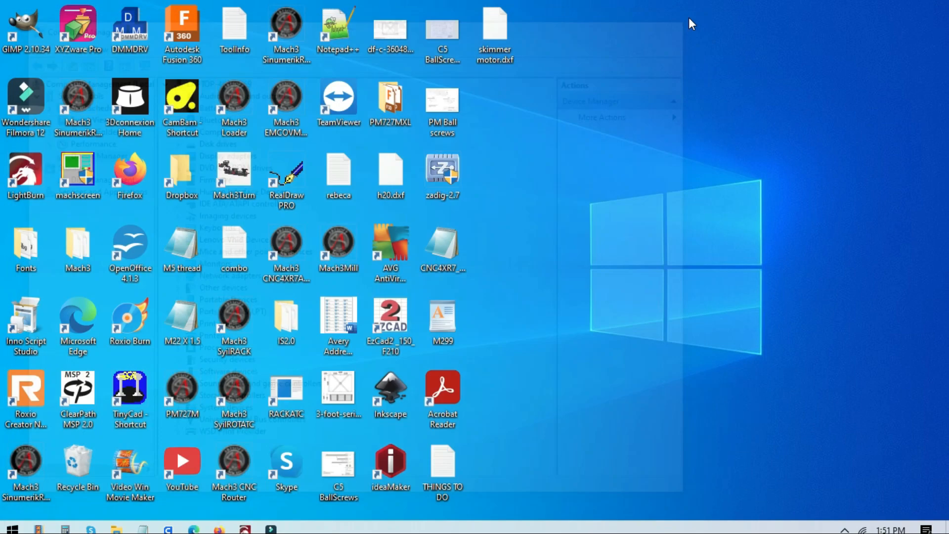
Step: Switch to LightBurn and open its list of laser devices
click(245, 524)
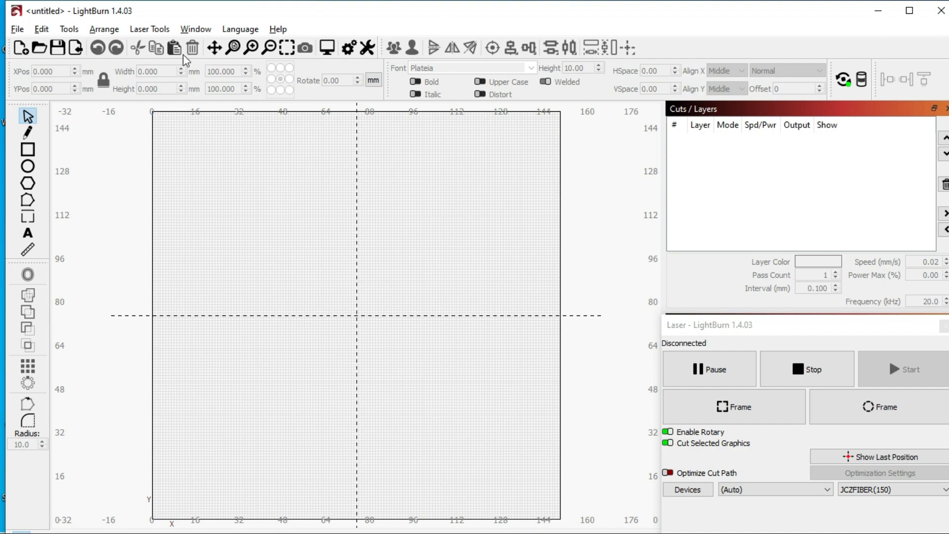
click(688, 489)
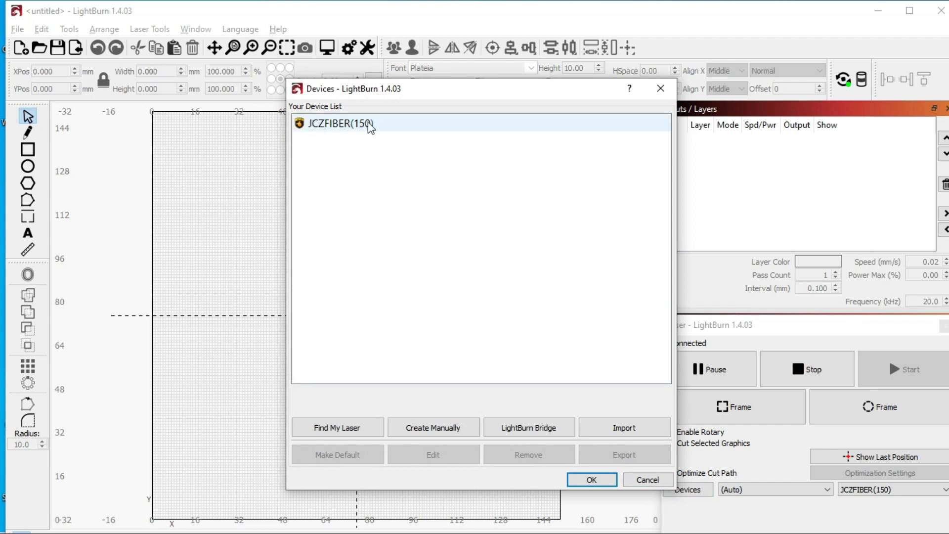
Step: Try to detect the USB-connected laser automatically with Find My Laser
click(331, 429)
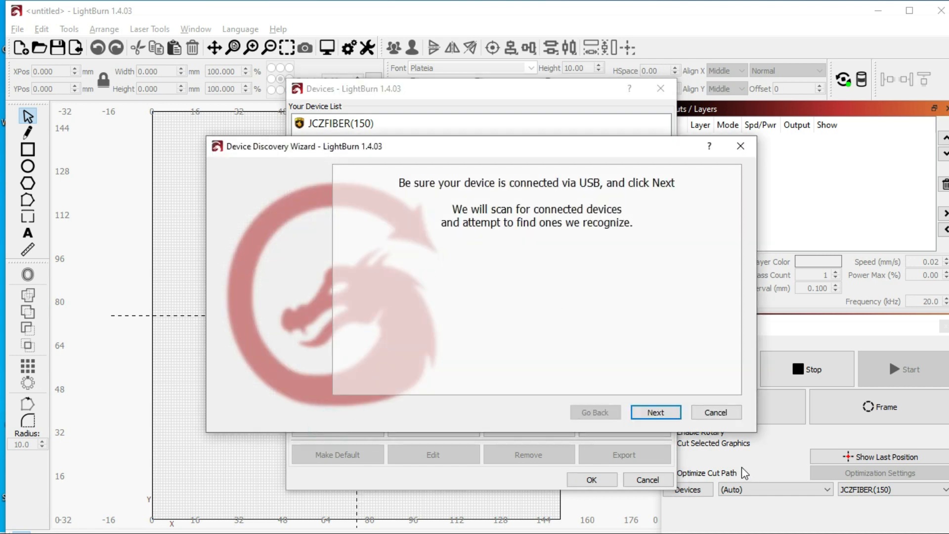
click(656, 412)
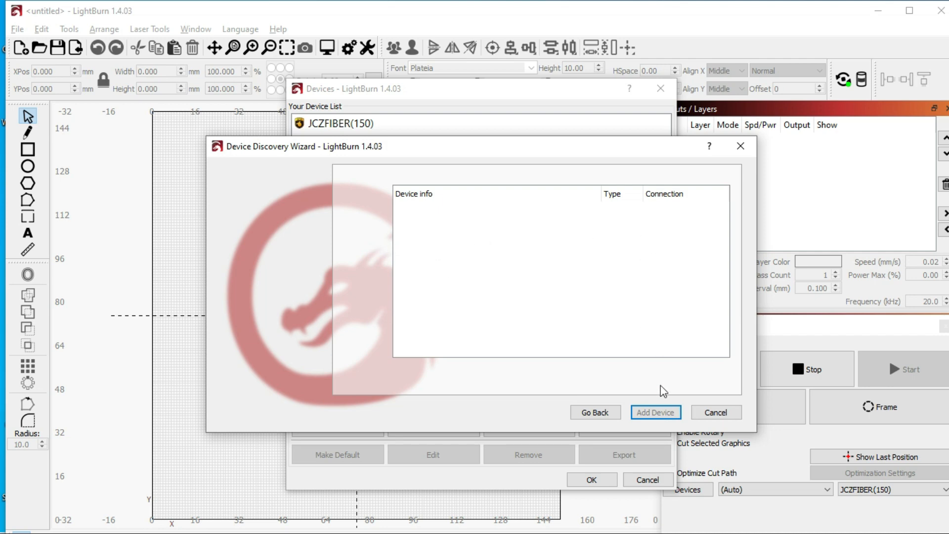
click(716, 412)
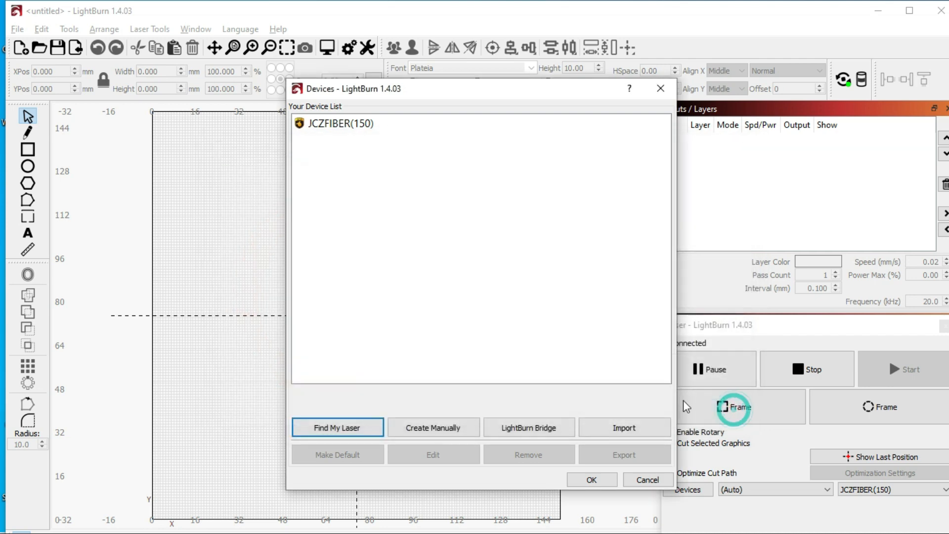
Step: Begin creating a new device manually with JCZFiber as the controller
click(453, 430)
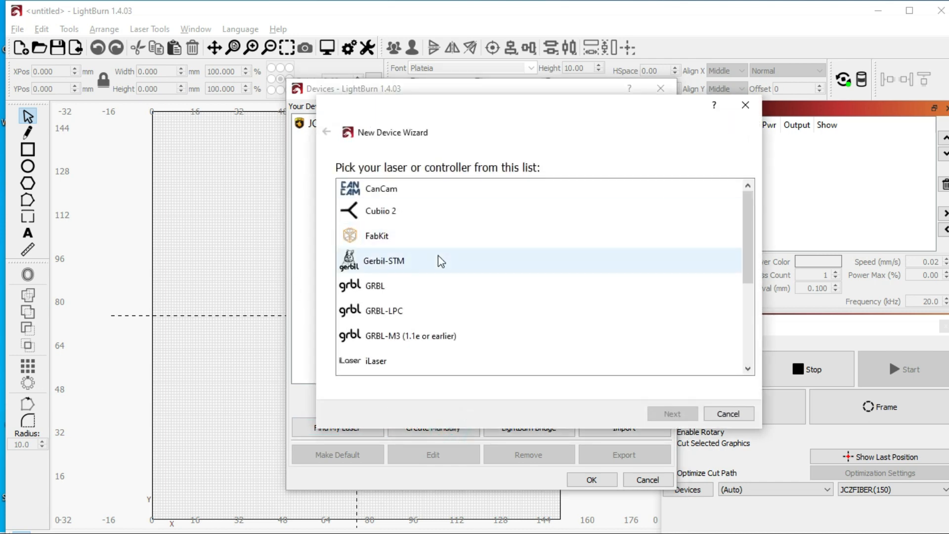
scroll(393, 236, down, 2)
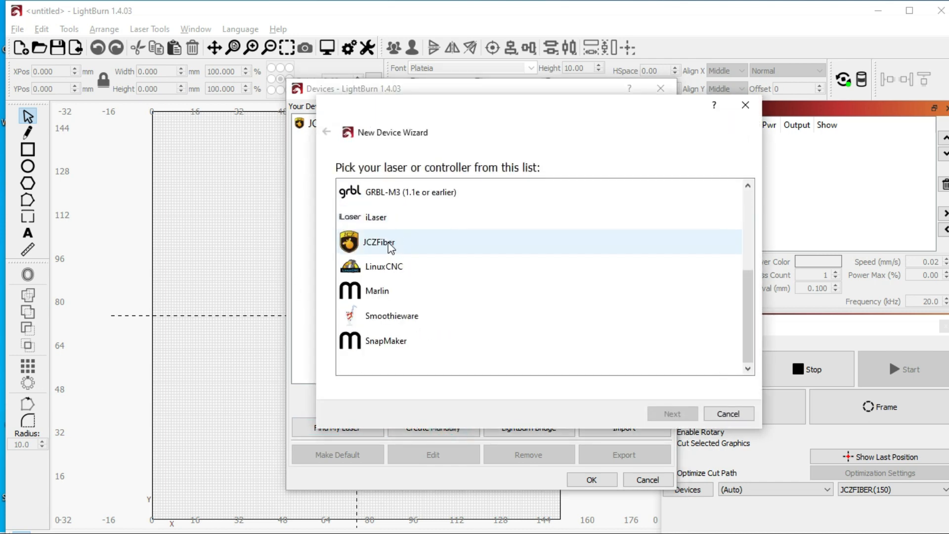
click(380, 244)
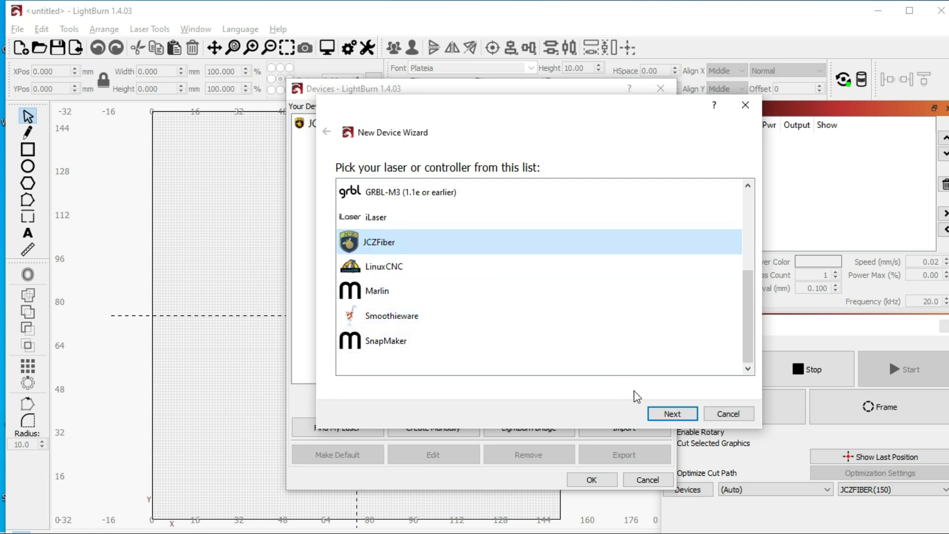
click(672, 412)
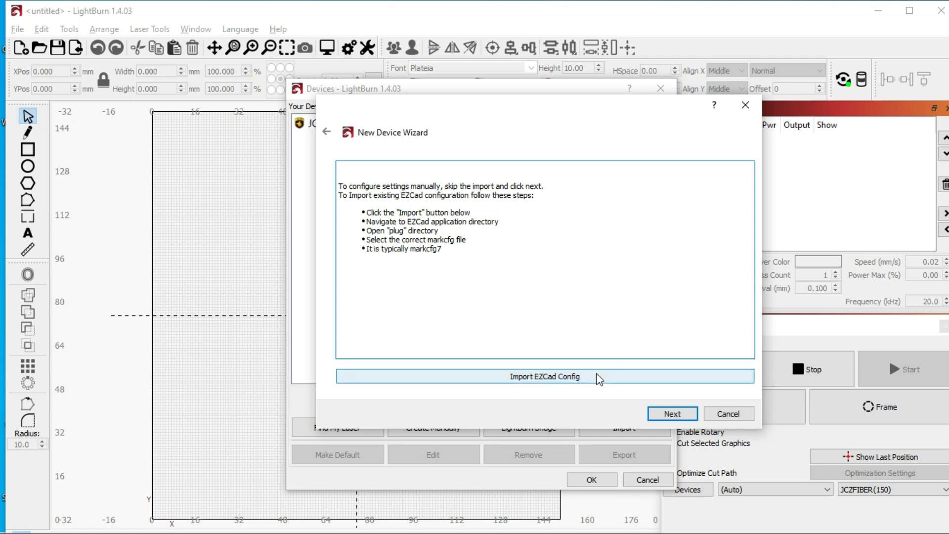
Step: Import the EZCad configuration file markcfg7 from the software 15\software15\plug folder on USB Drive (F:)
click(599, 380)
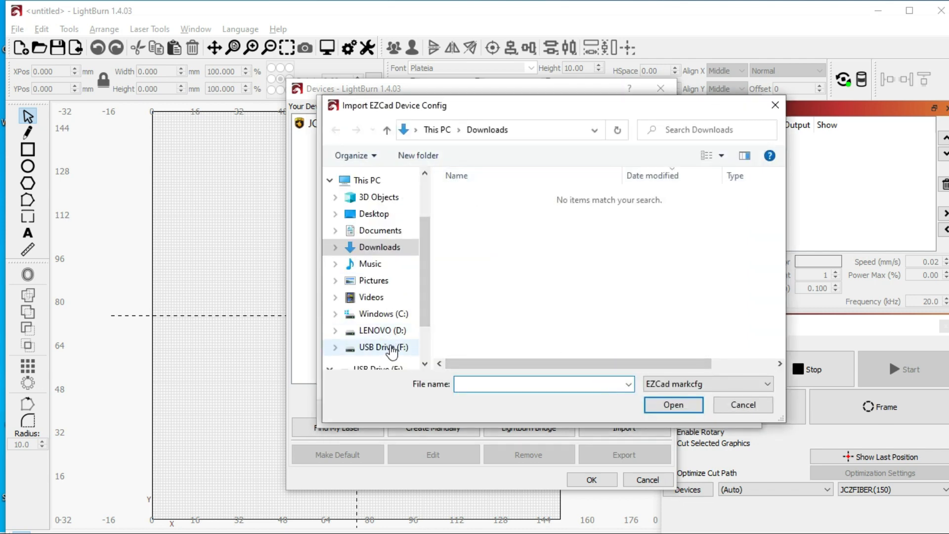
click(390, 348)
double_click(478, 197)
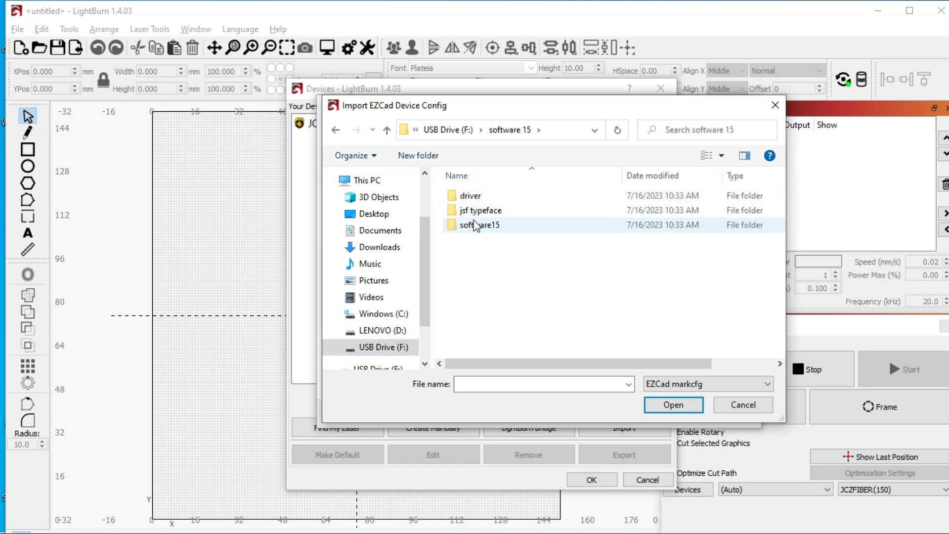
double_click(476, 226)
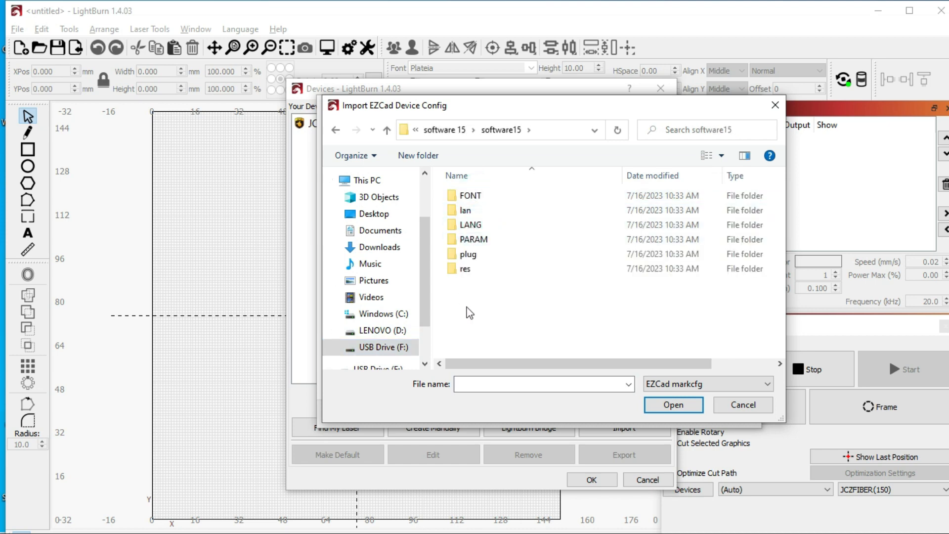
double_click(467, 255)
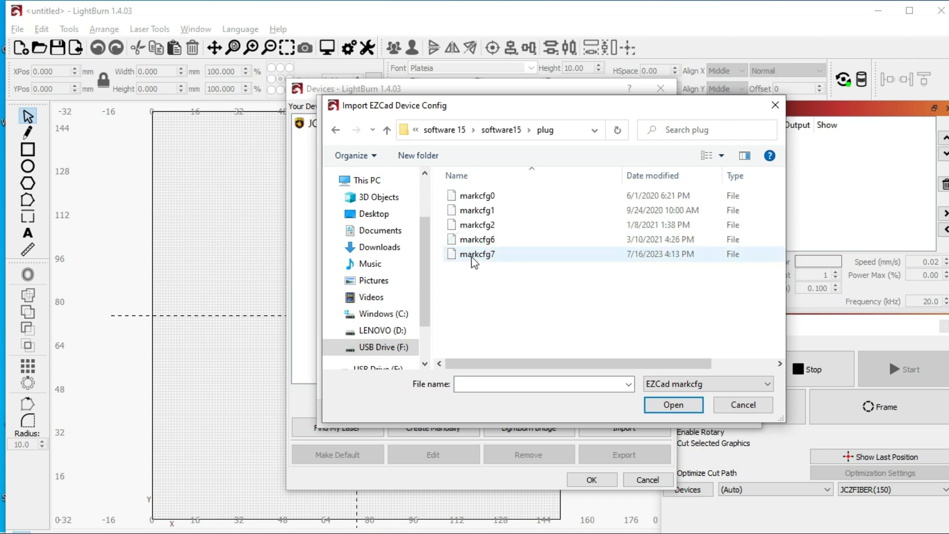
click(472, 256)
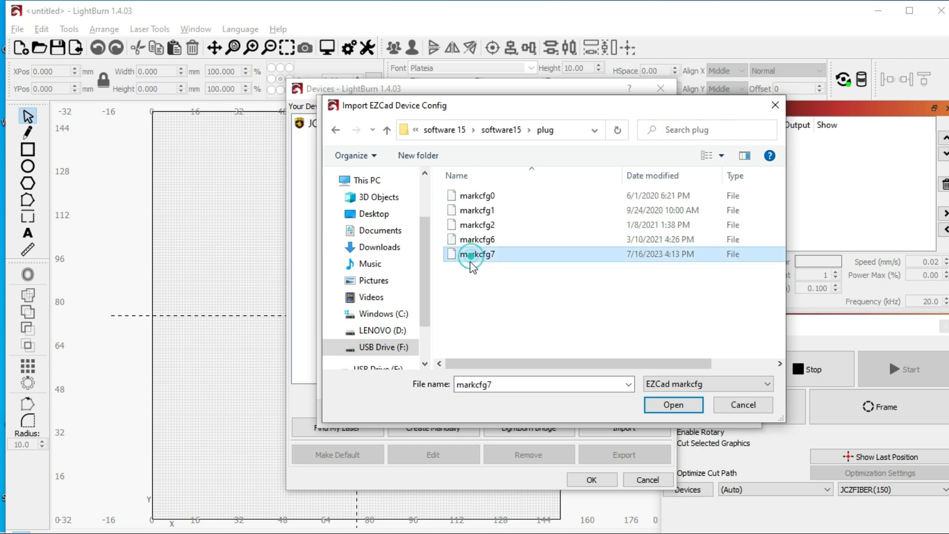
click(672, 405)
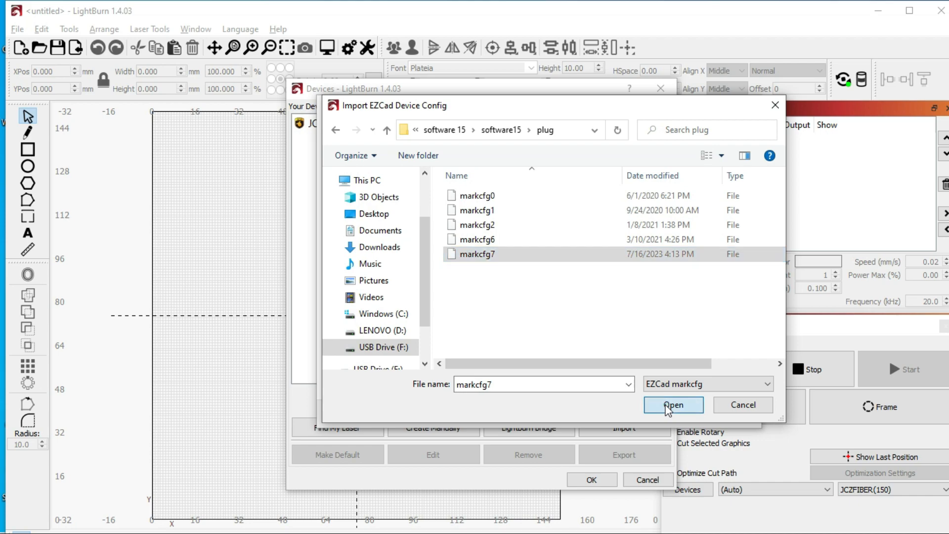
Step: Review and accept the imported EZCad configuration summary, and name the new device JCZFiber(GP30)
scroll(419, 218, down, 2)
scroll(420, 218, down, 9)
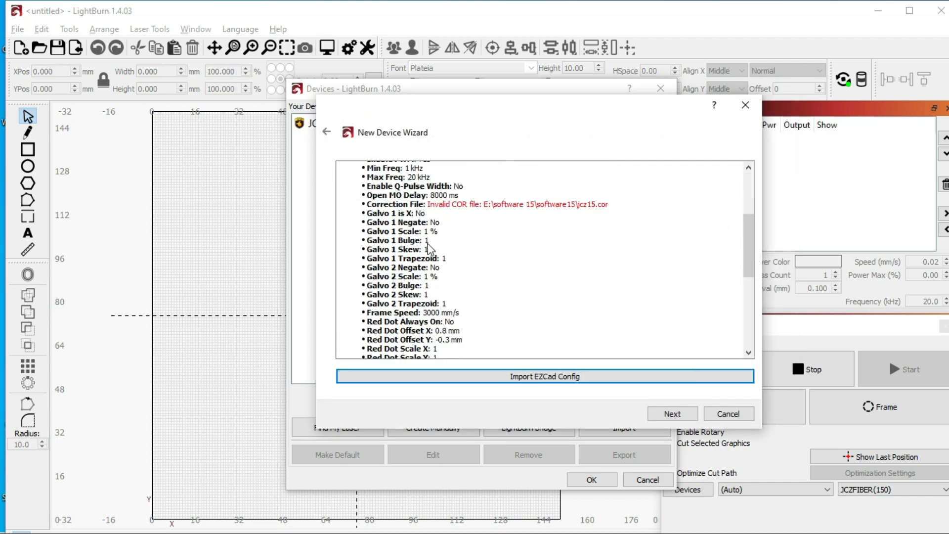
scroll(426, 264, down, 2)
scroll(424, 255, up, 15)
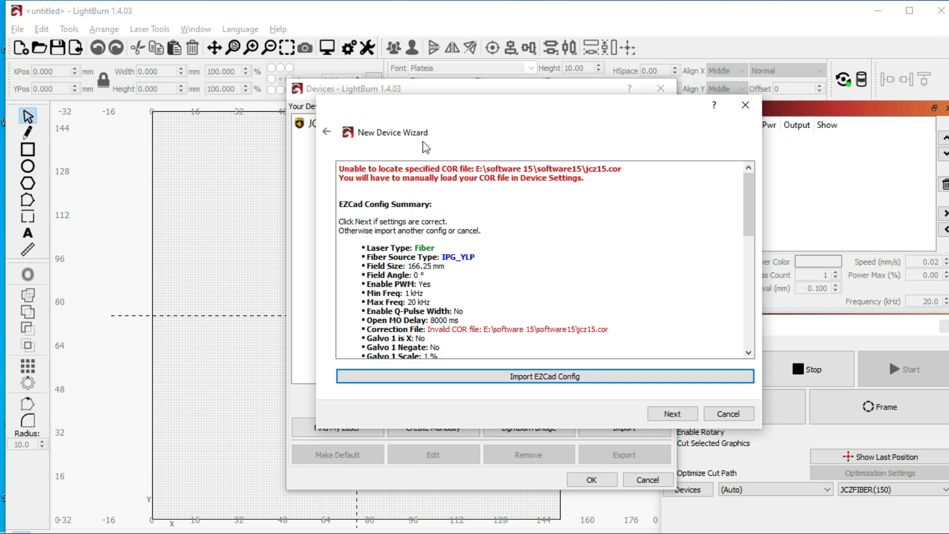
scroll(458, 279, down, 3)
scroll(461, 292, up, 3)
click(672, 414)
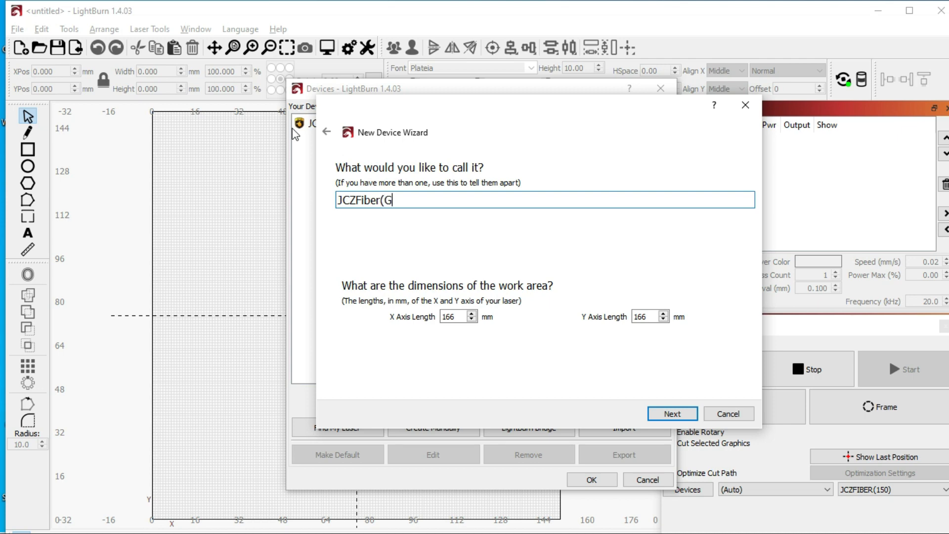
text())
click(677, 414)
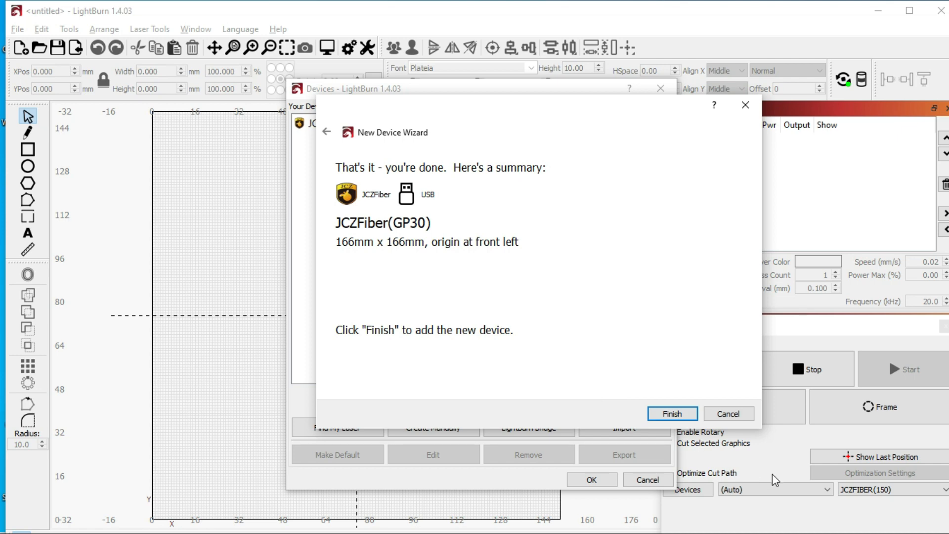
Step: Finish adding the JCZFiber(GP30) device and accept the updated device list
click(671, 416)
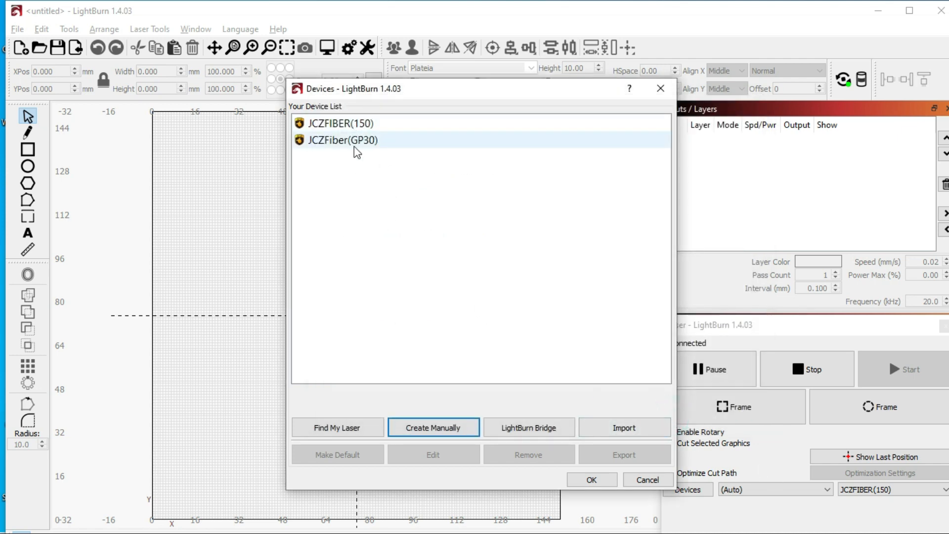
click(592, 480)
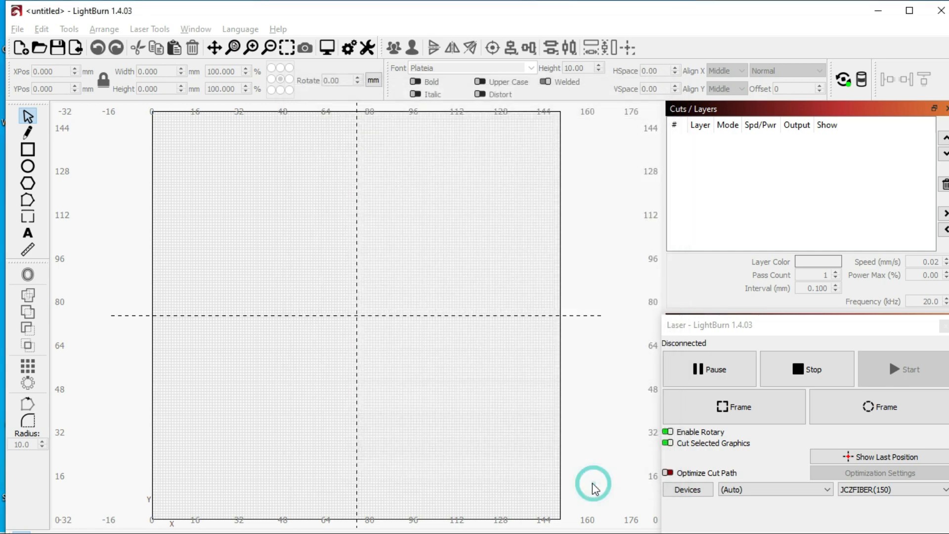
Step: Switch the active laser to JCZFiber(GP30) and back to JCZFIBER(150)
click(890, 489)
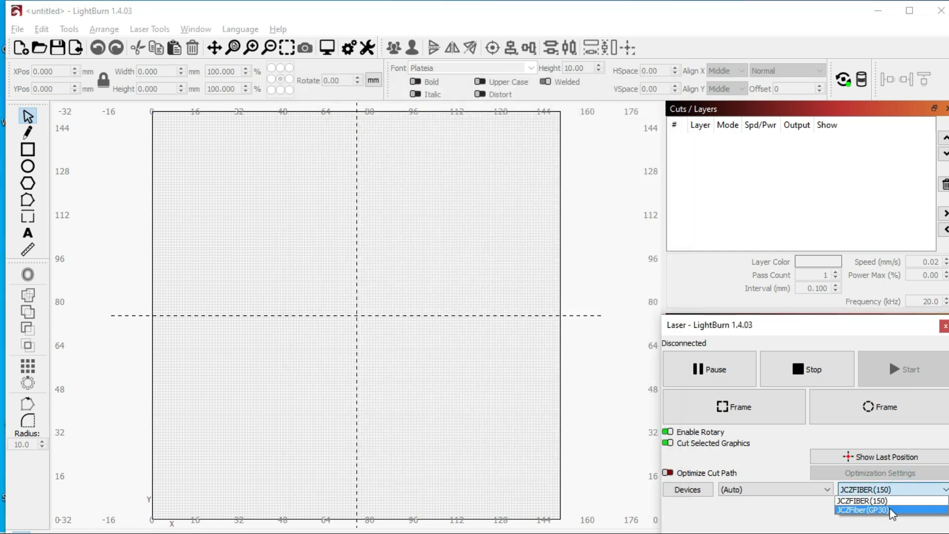
click(892, 512)
click(915, 490)
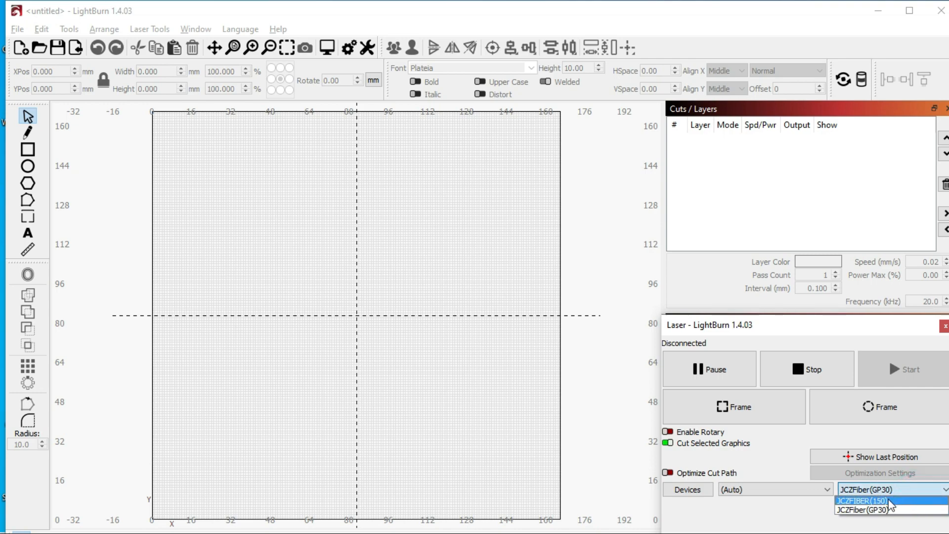
click(889, 501)
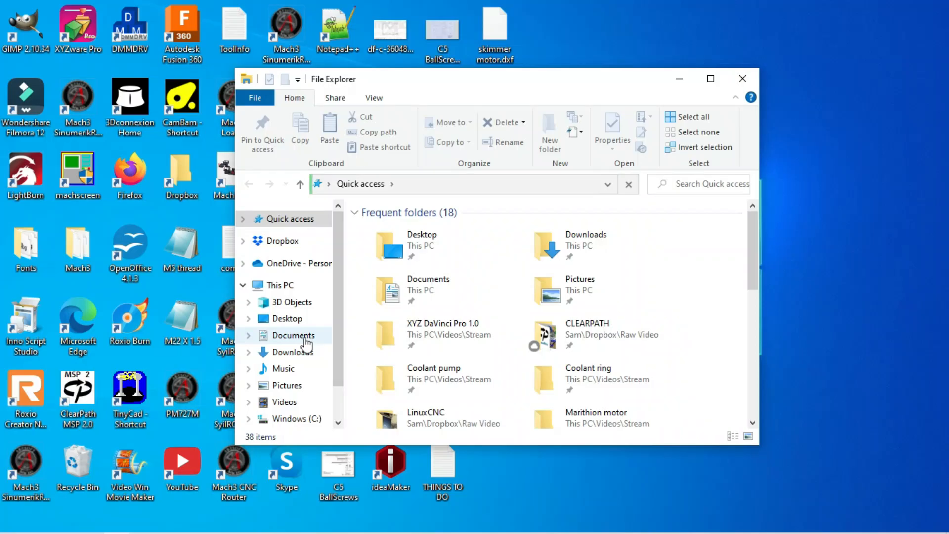
Step: Browse the laser software copied to Documents\LASER\MonportGP30\software 15\software15 in File Explorer, including the configuration files in its plug folder
click(289, 336)
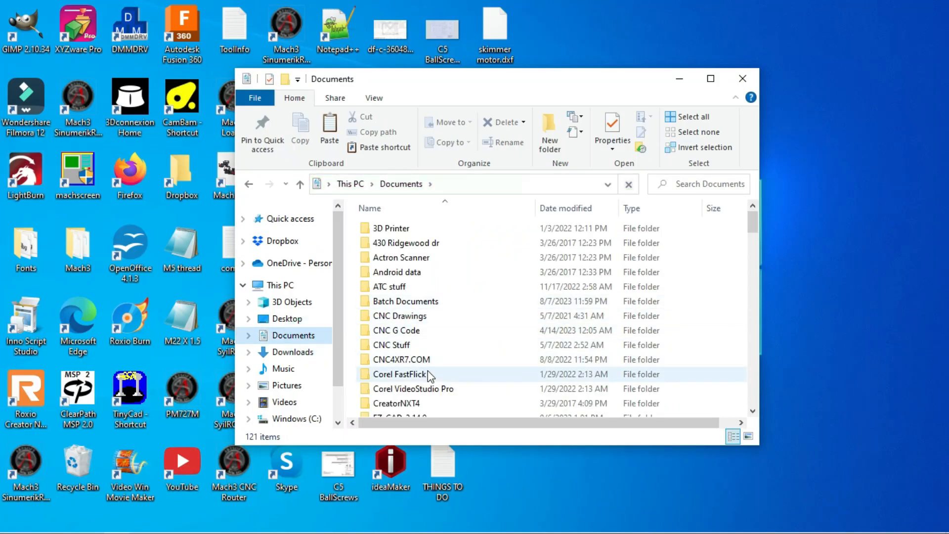
scroll(428, 371, down, 4)
double_click(390, 351)
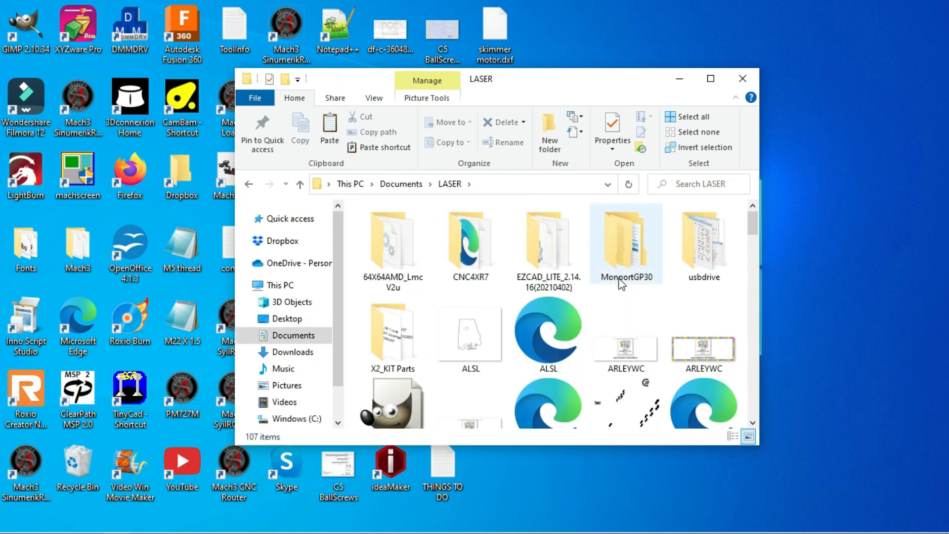
double_click(613, 266)
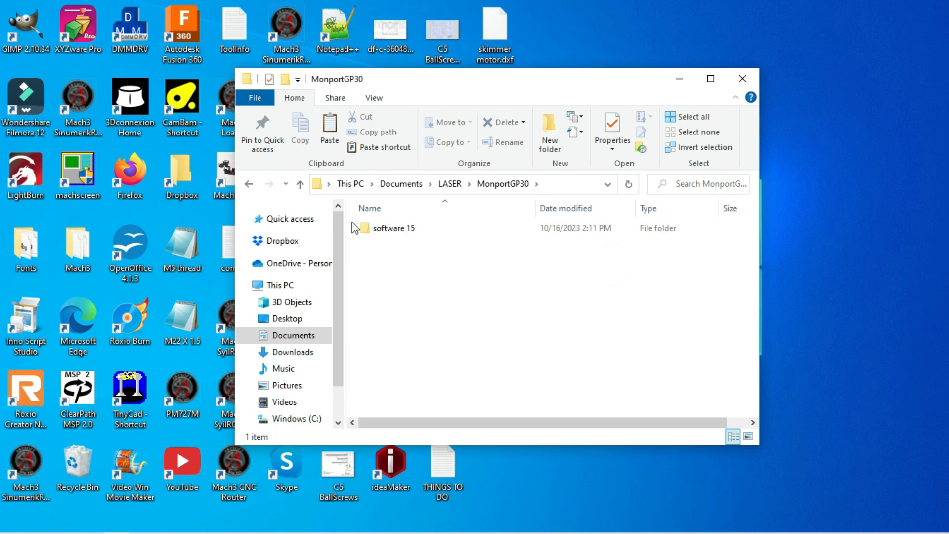
double_click(390, 229)
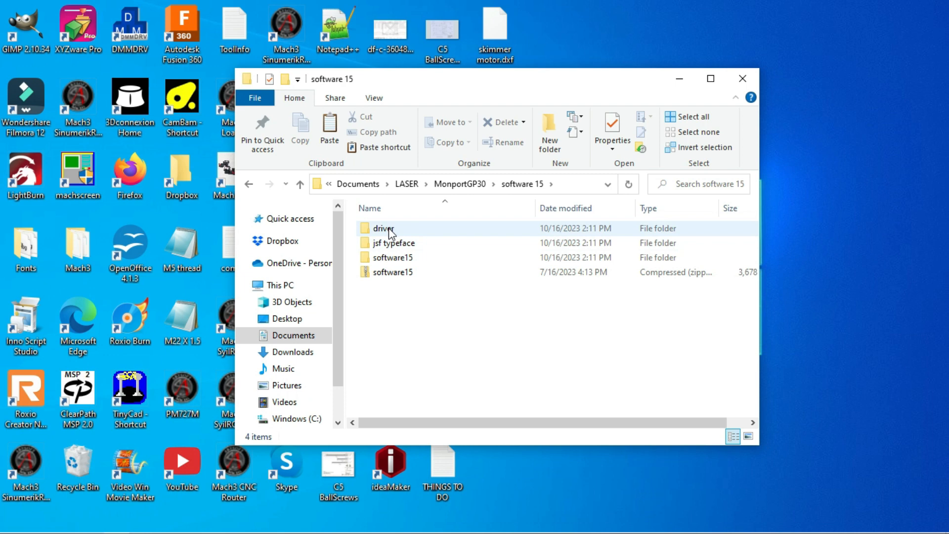
double_click(399, 256)
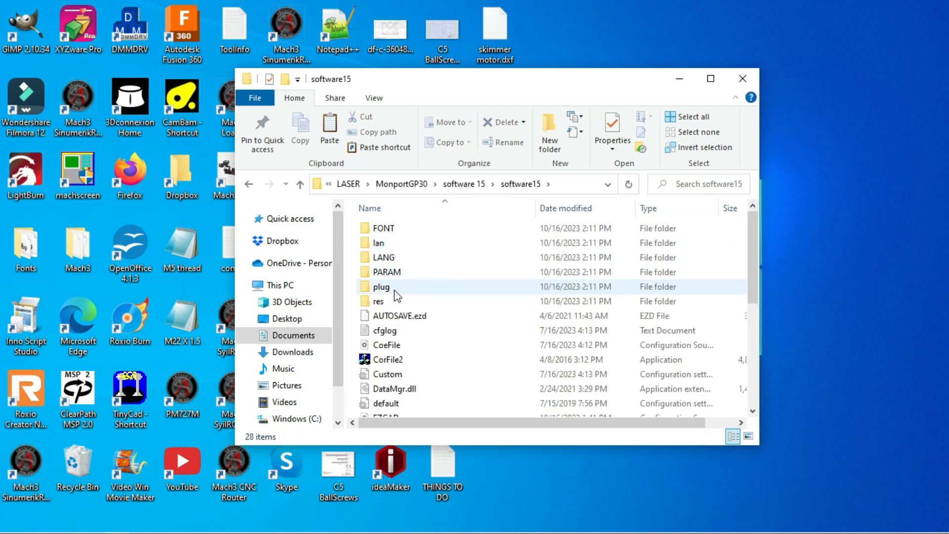
double_click(393, 288)
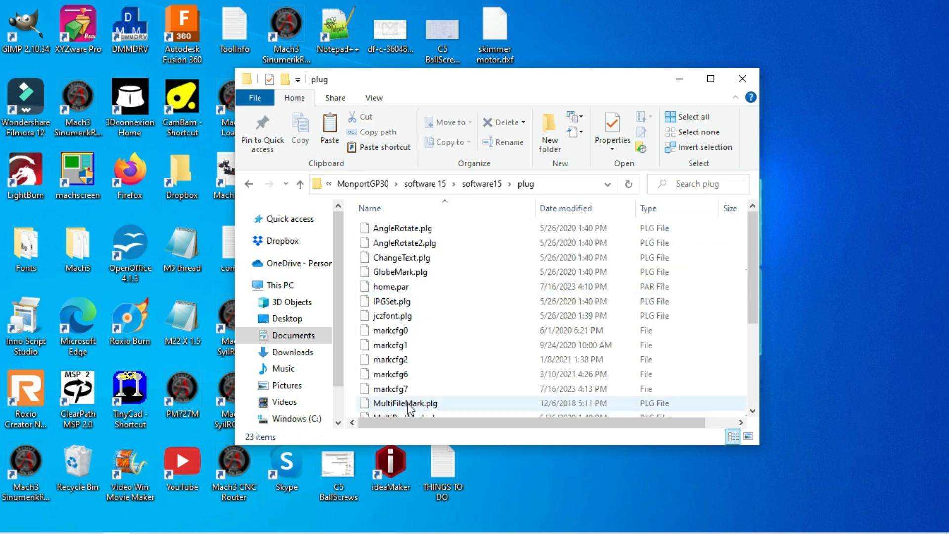
click(300, 184)
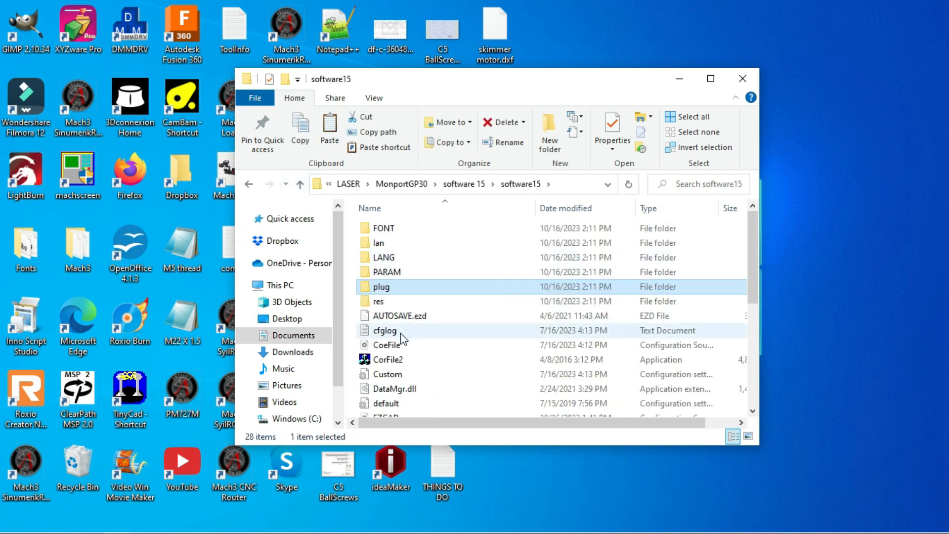
scroll(404, 405, down, 1)
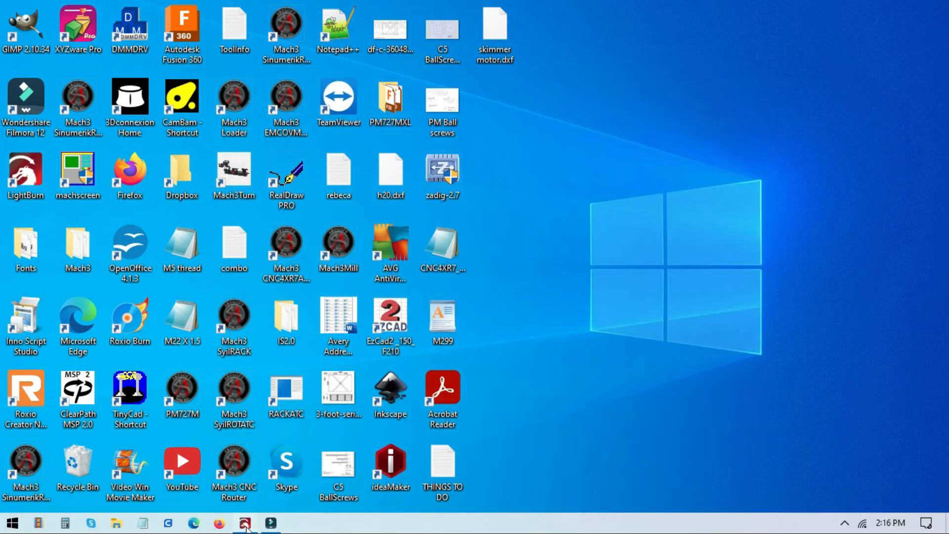
Step: Switch to LightBurn and reopen the device settings for JCZFIBER(GP30w 150 x150)
click(245, 526)
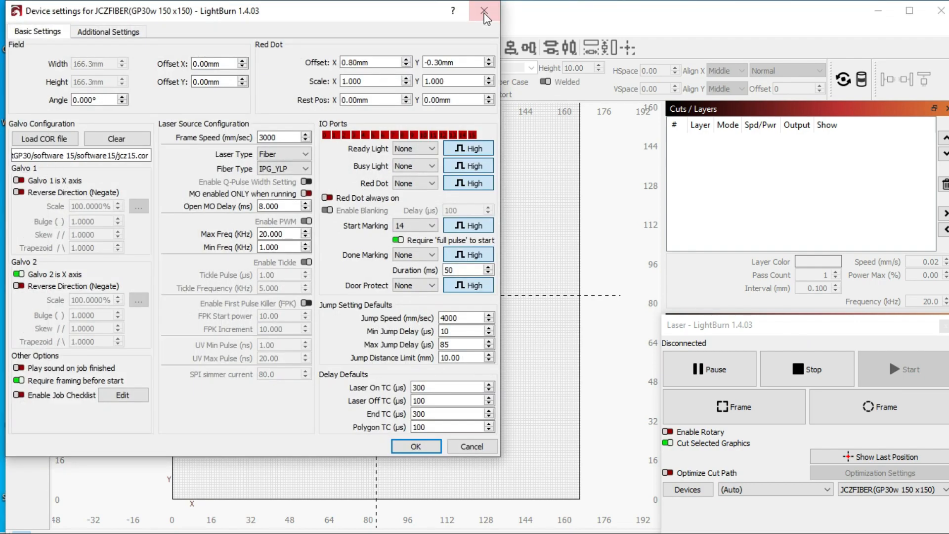
click(485, 12)
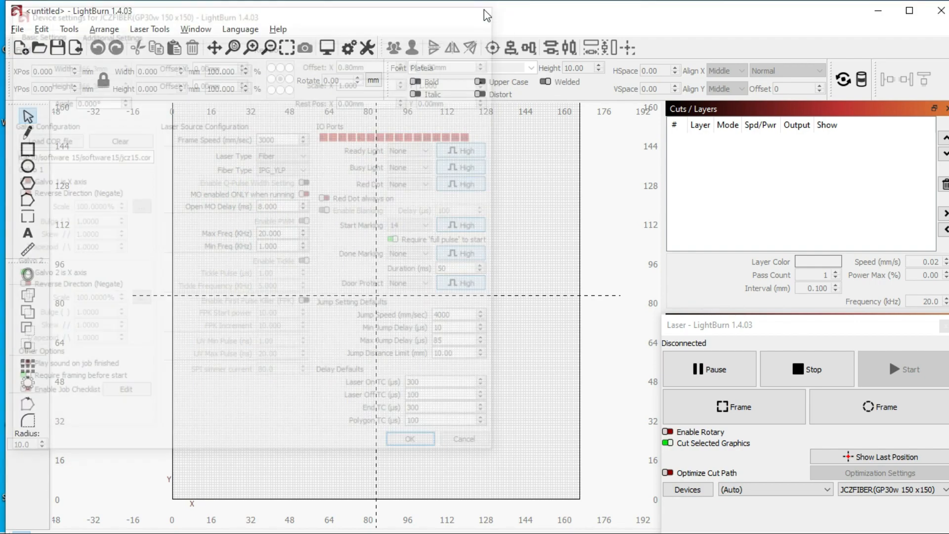
click(367, 49)
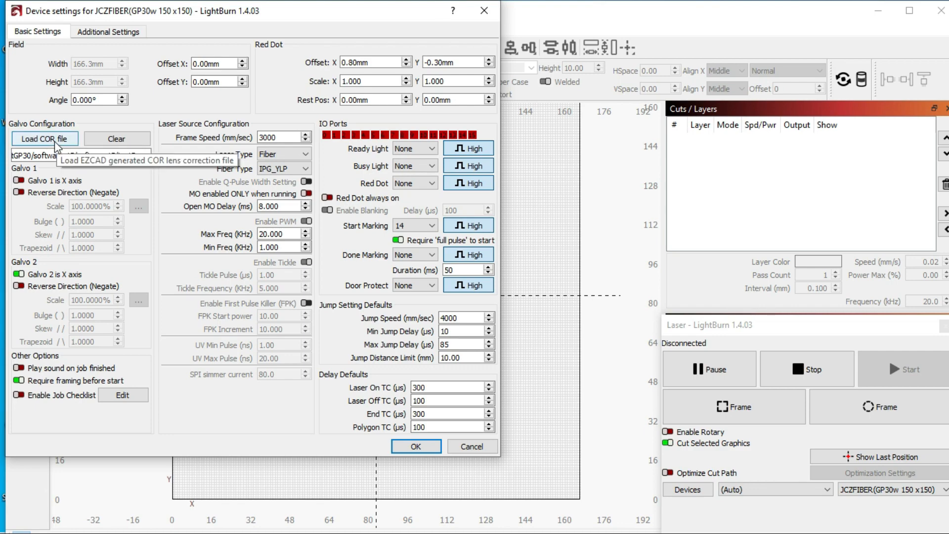
Step: Load the lens correction file jcz15.cor from MonportGP30\software 15\software15 and accept the device settings
click(55, 141)
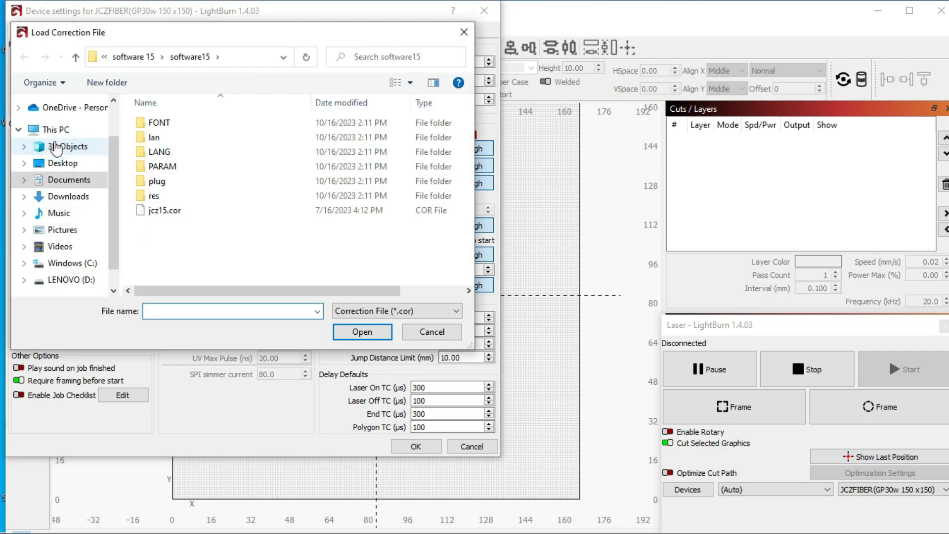
click(76, 58)
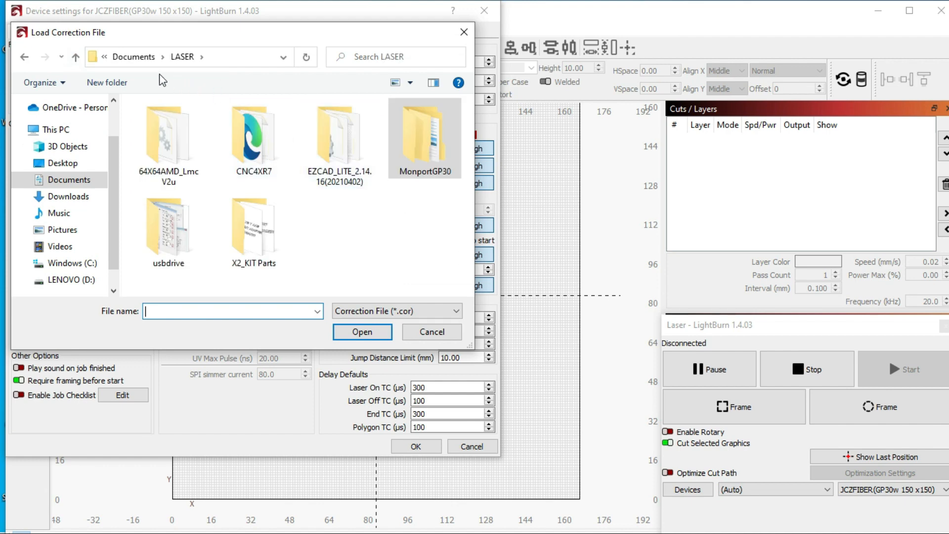
double_click(426, 154)
double_click(165, 123)
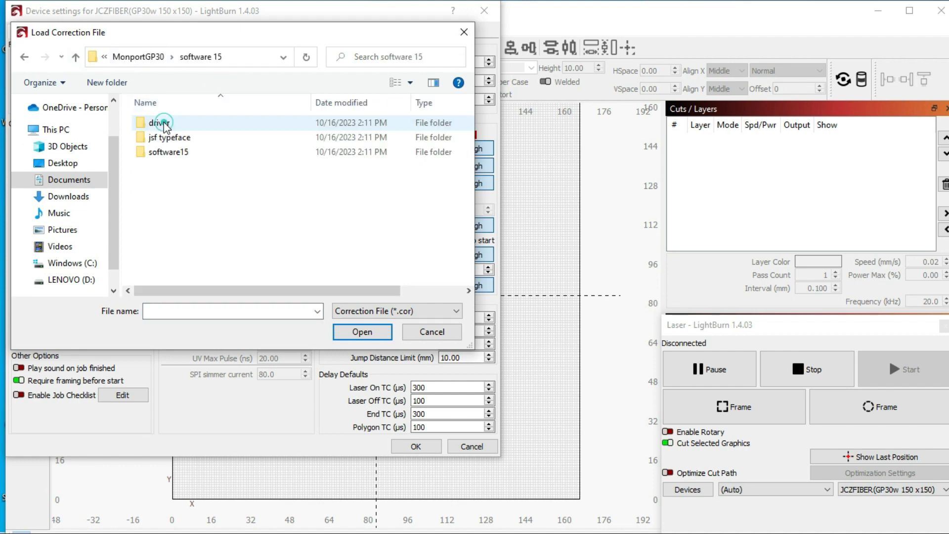
click(172, 153)
double_click(172, 153)
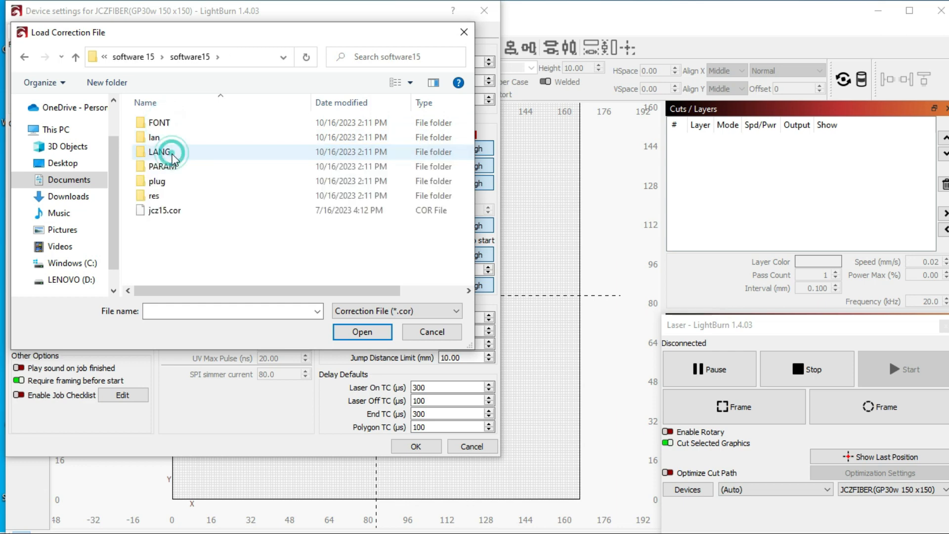
click(164, 211)
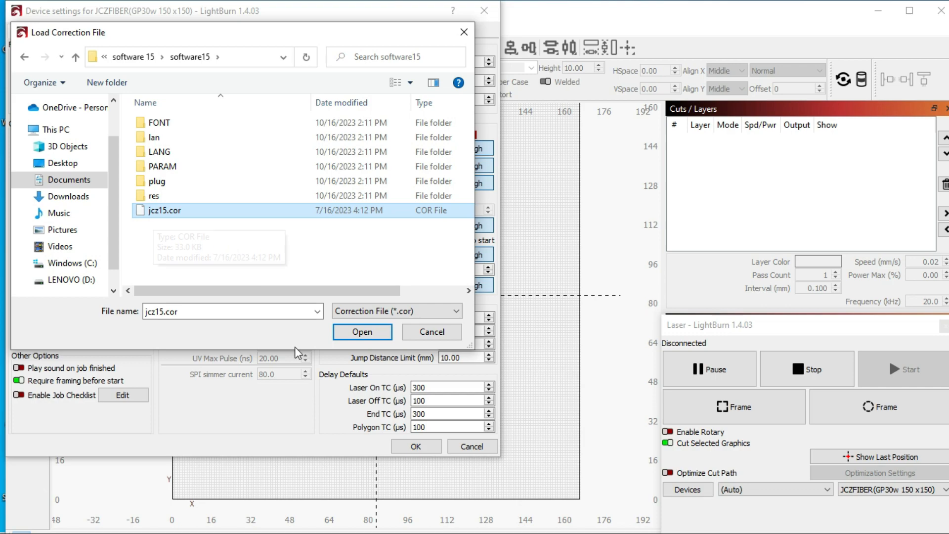
click(362, 332)
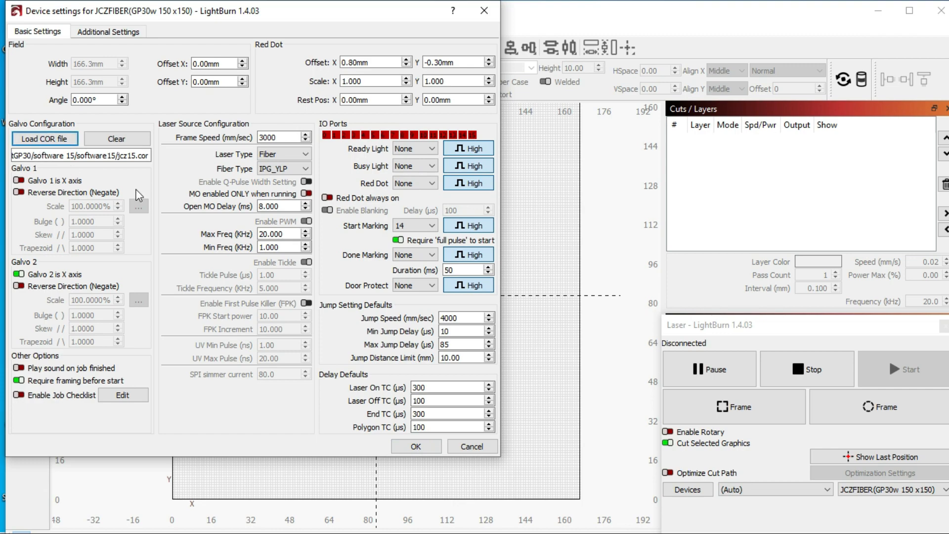
click(414, 445)
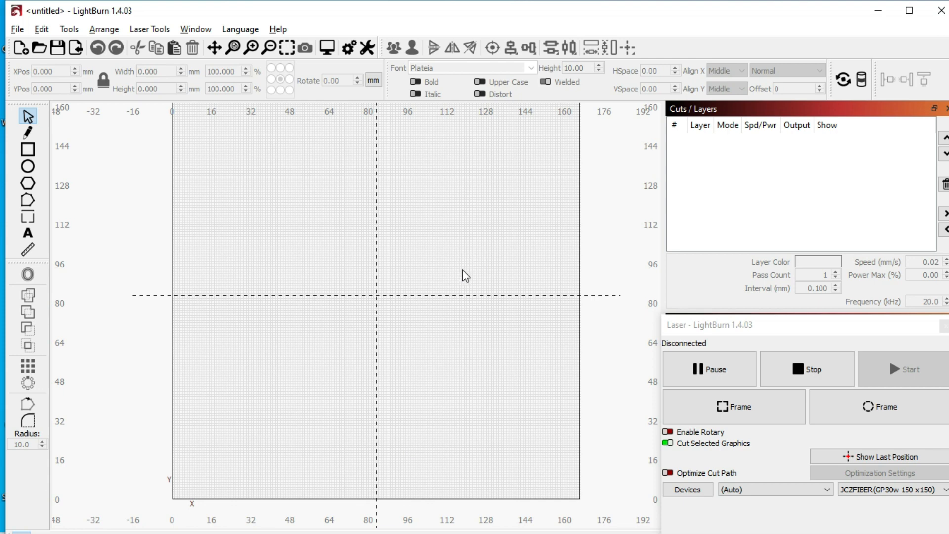
Step: Open the LightBurn project text rotary from the Batch Documents\LASER folder
click(18, 29)
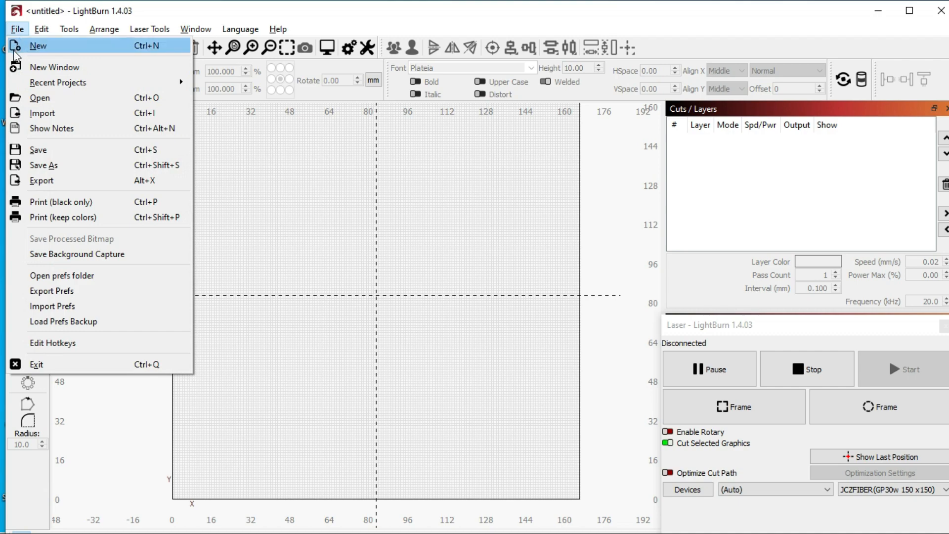
click(44, 99)
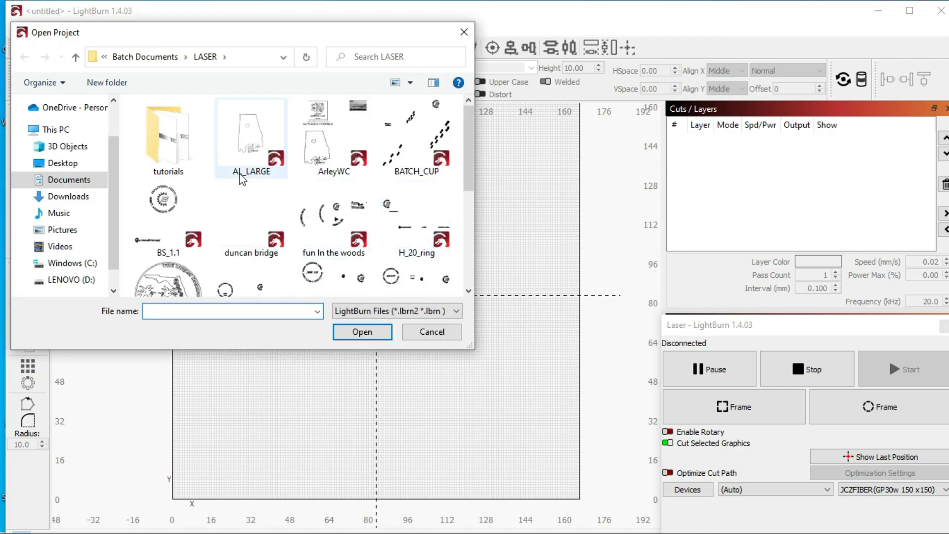
scroll(428, 218, down, 5)
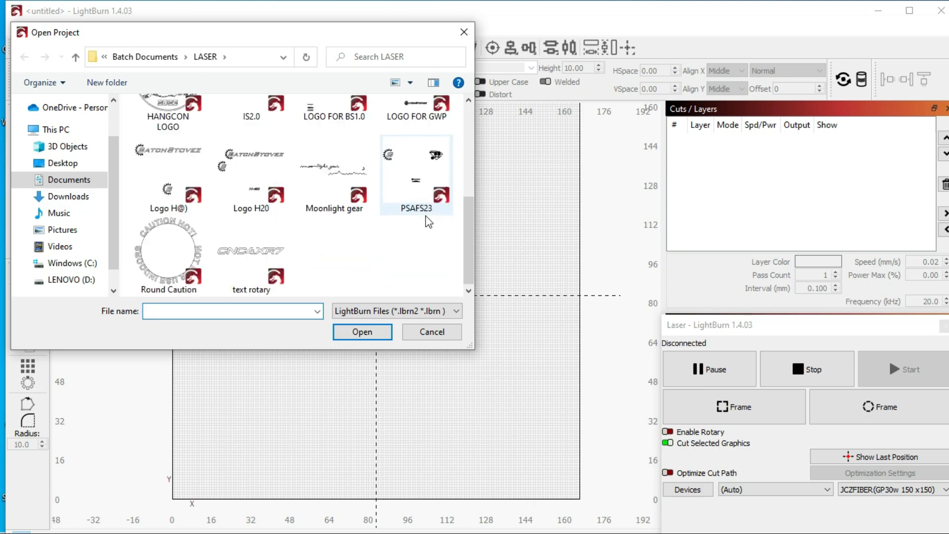
scroll(302, 266, up, 3)
scroll(300, 266, down, 3)
click(240, 255)
click(361, 332)
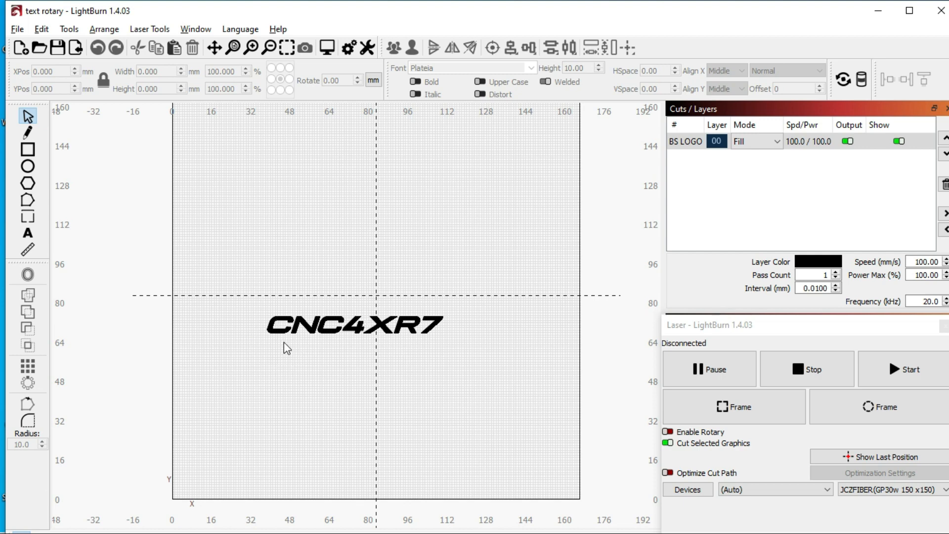
Step: Select the CNC4XR7 text and move it to the center of the work area
click(279, 326)
drag(239, 271, 512, 386)
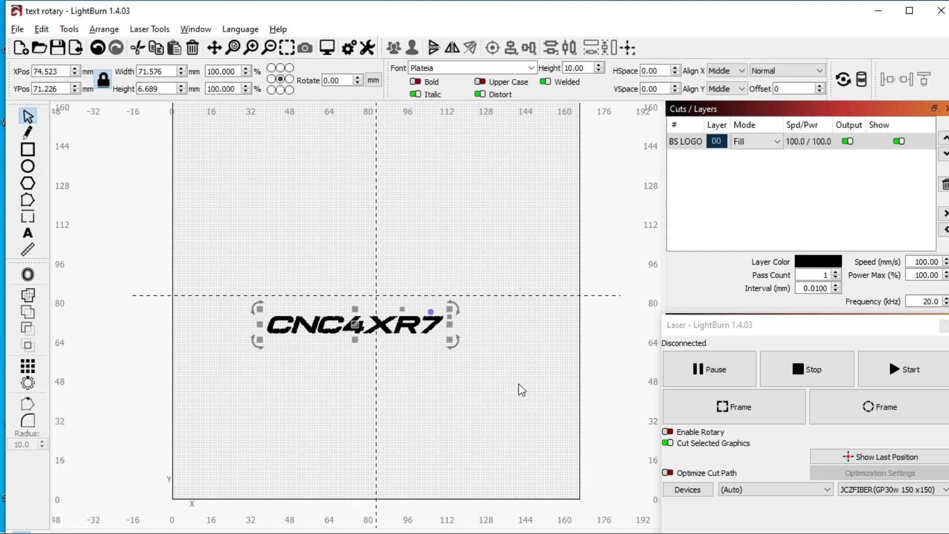
key(p)
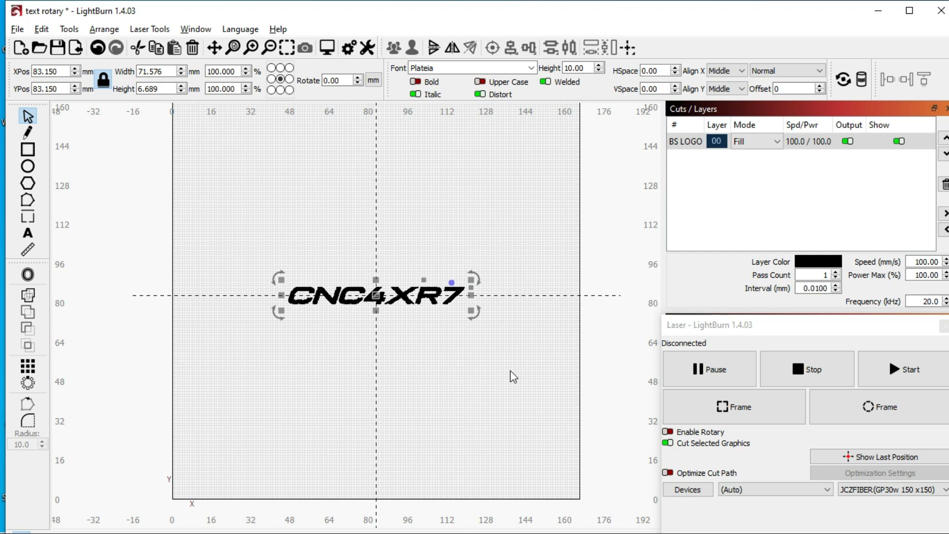